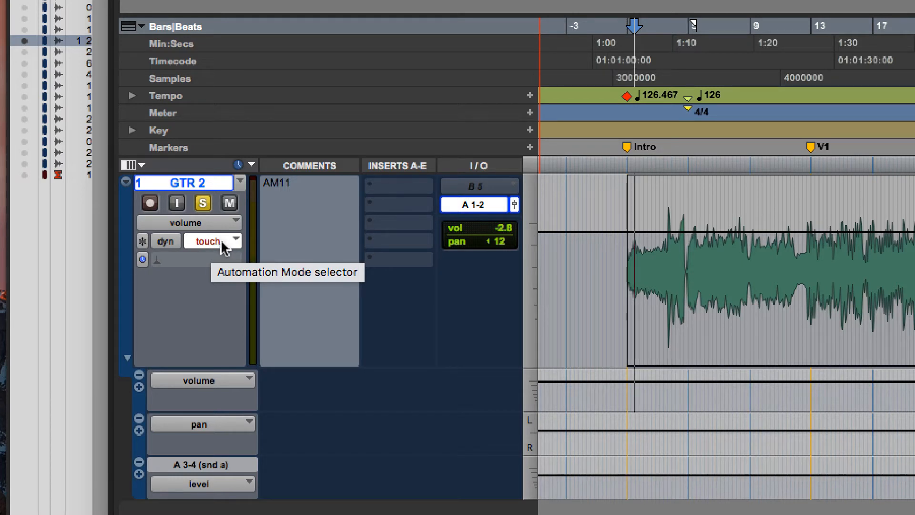
# - Record a touch-mode volume automation pass on GTR 2 from the Intro, and clear the written automation
pyautogui.click(634, 256)
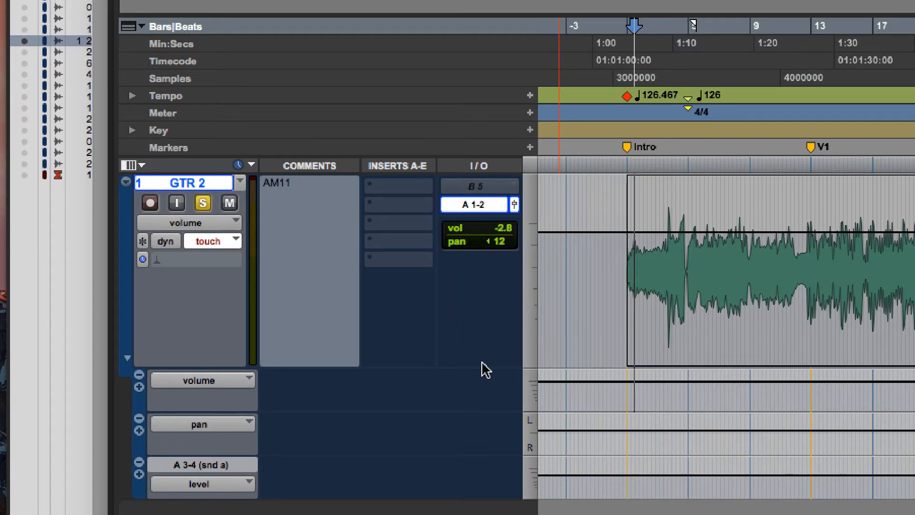
pyautogui.press('space')
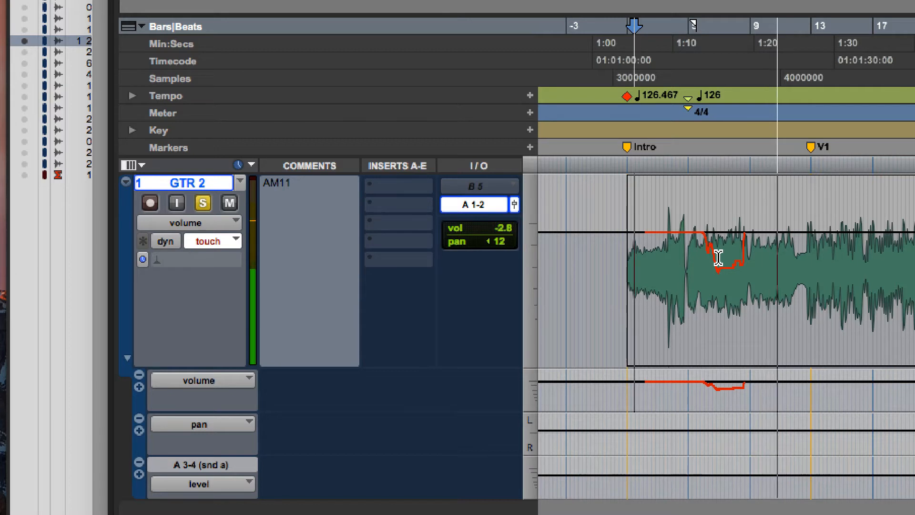
pyautogui.press('space')
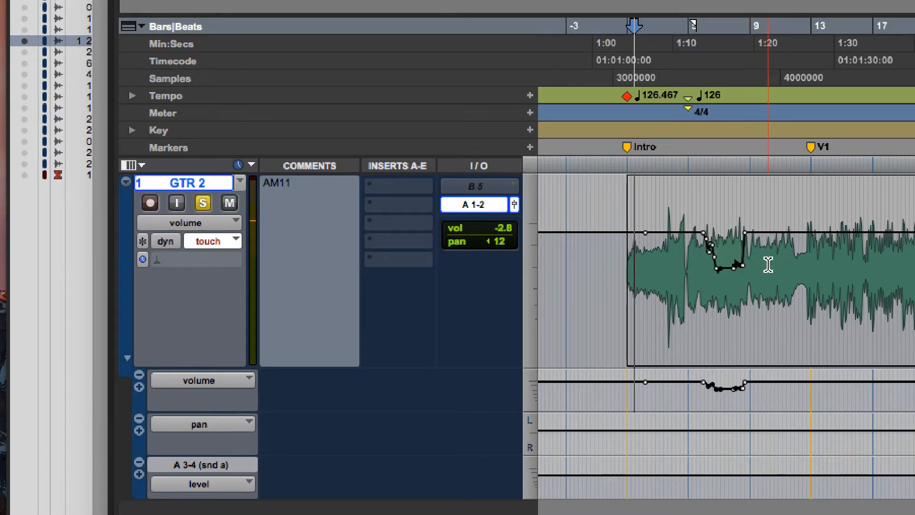
pyautogui.moveTo(768, 265); pyautogui.dragTo(614, 257)
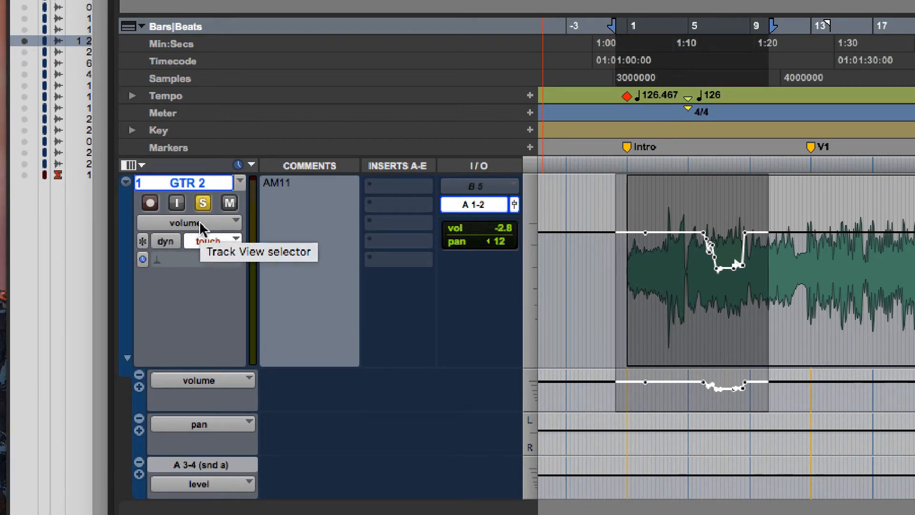
pyautogui.press('super+z')
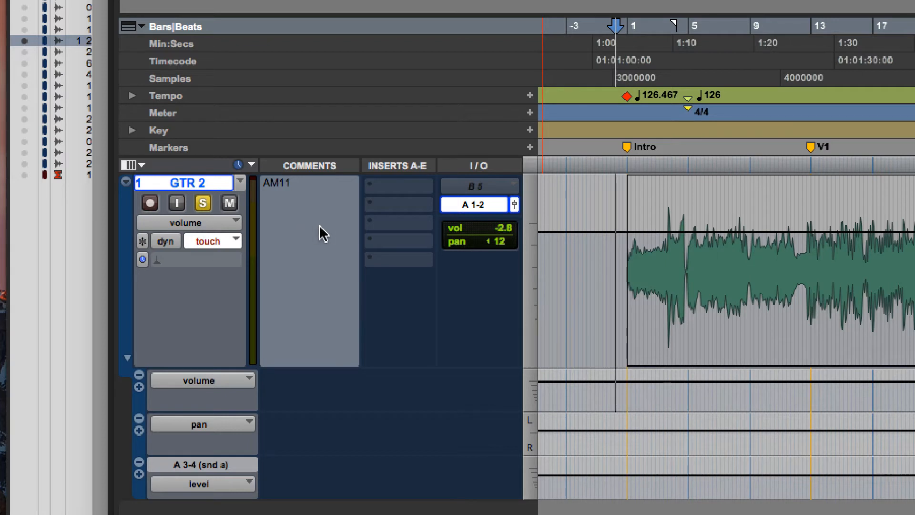
# - Set GTR 2's automation mode to latch and record a pass lowering its volume, starting just before the Intro
pyautogui.click(219, 244)
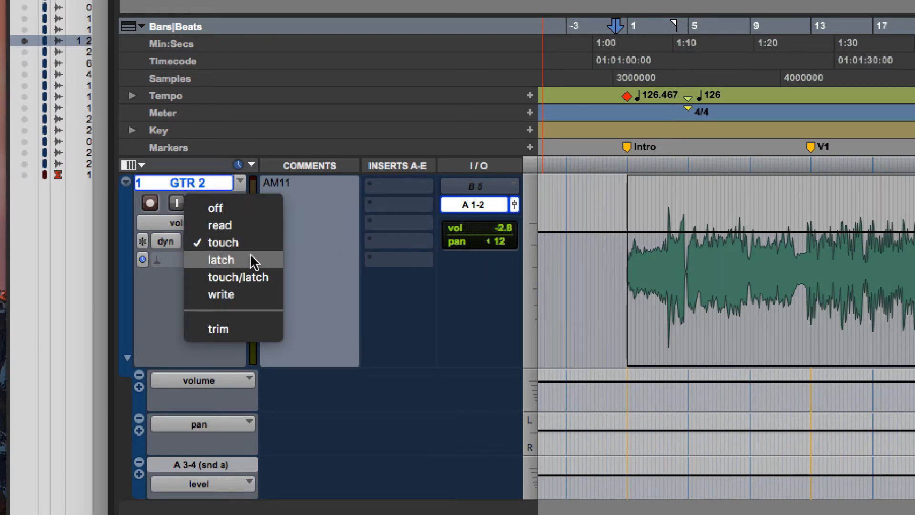
pyautogui.click(250, 260)
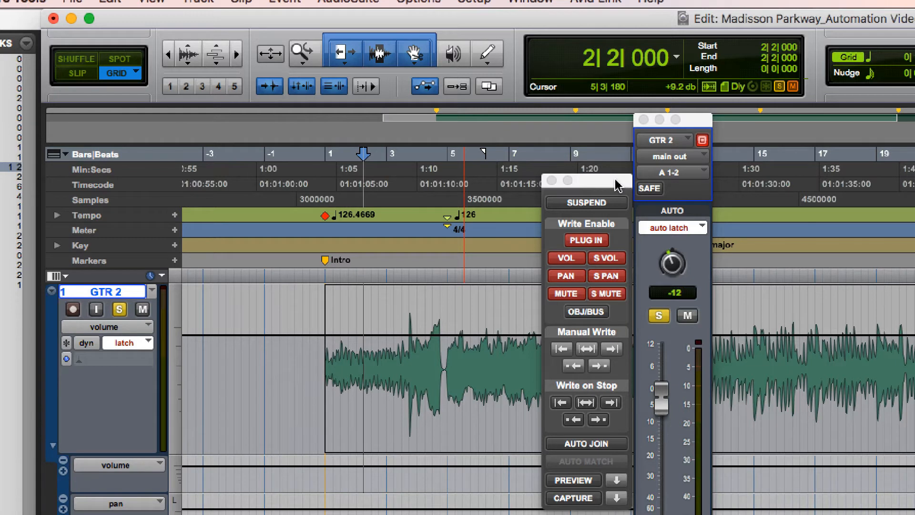
pyautogui.moveTo(615, 179); pyautogui.dragTo(615, 176)
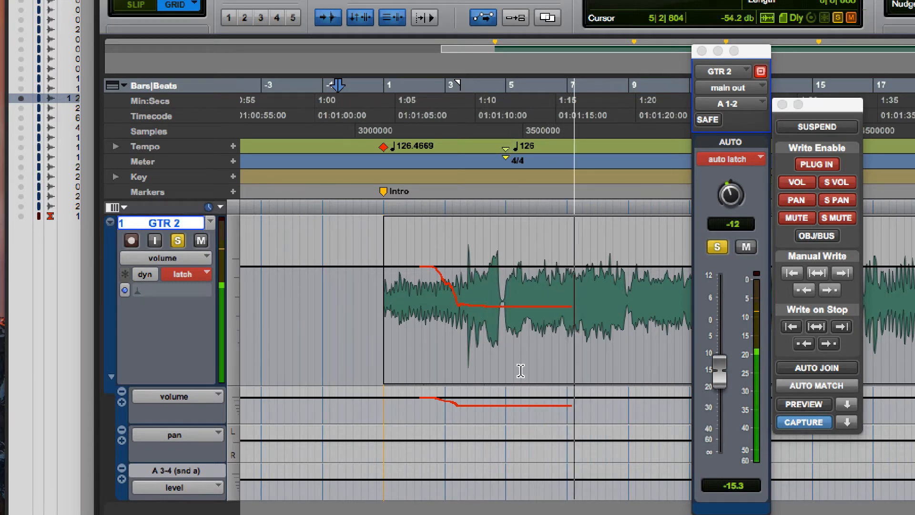
pyautogui.press('space')
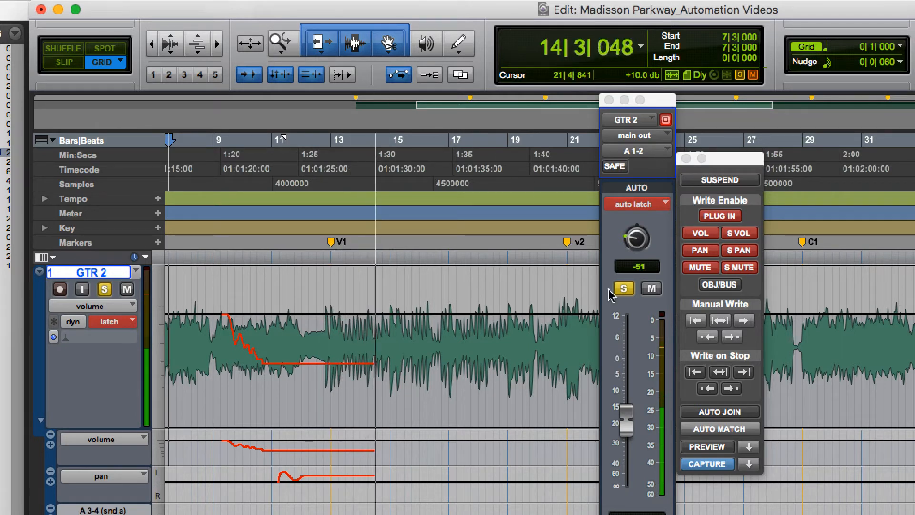
# - Record latch automation passes from around bar 8, using AutoMatch to release GTR 2's latched controls during playback
pyautogui.click(717, 429)
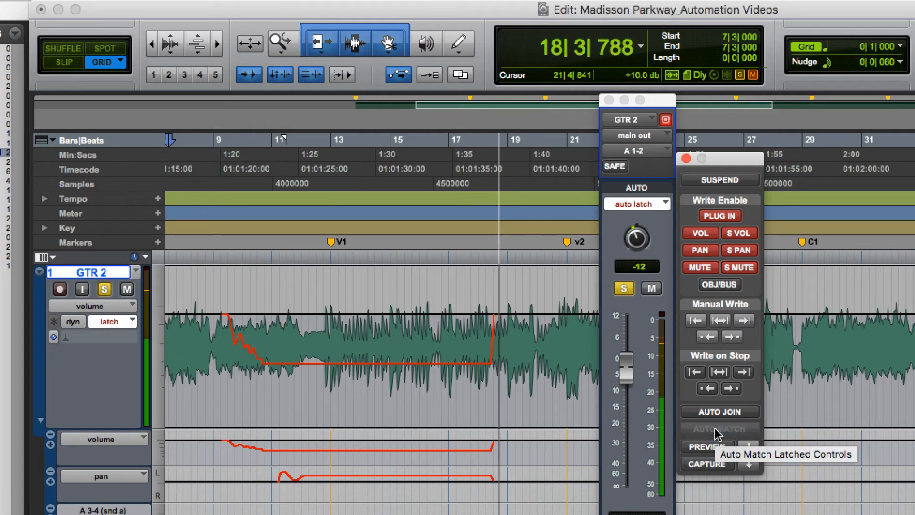
pyautogui.click(183, 355)
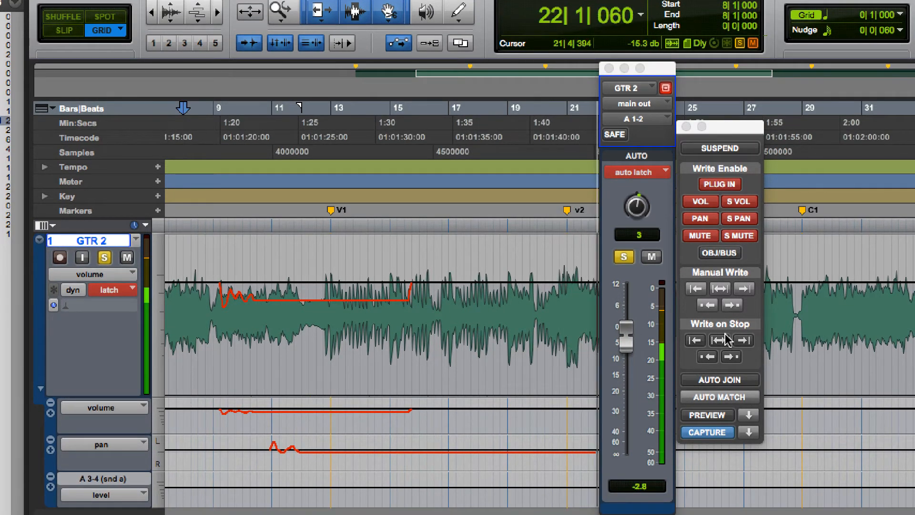
pyautogui.press('space')
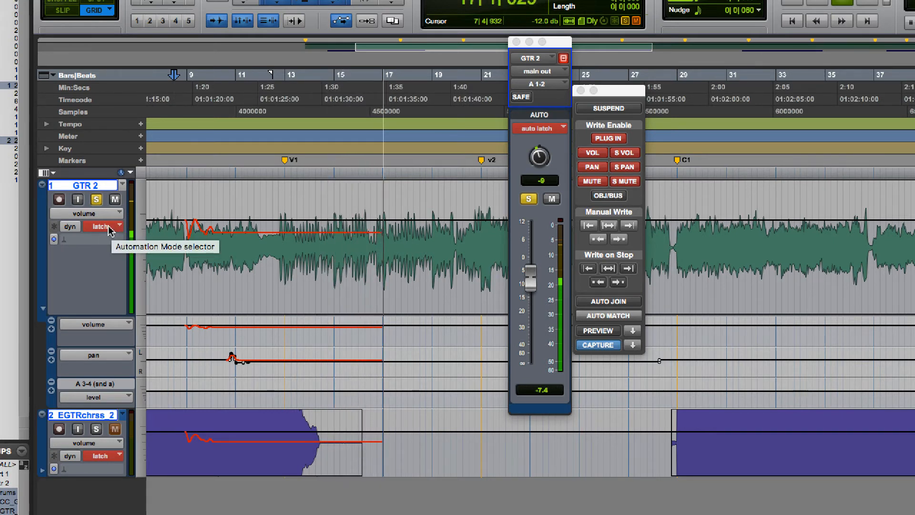
pyautogui.keyDown('super'); pyautogui.click(109, 228); pyautogui.keyUp('super')
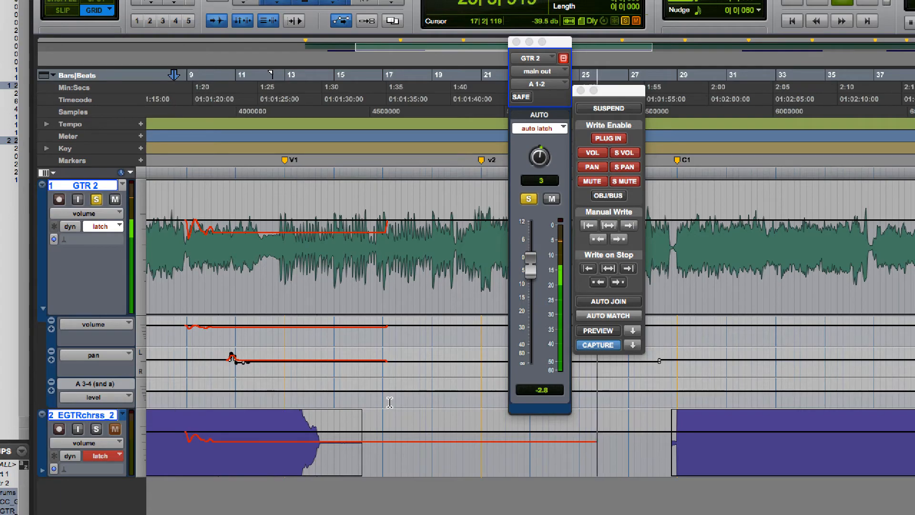
# - Set GTR 2's automation mode to touch/latch and record a volume and pan pass, with EGTRchrss_2 in latch mode
pyautogui.click(100, 226)
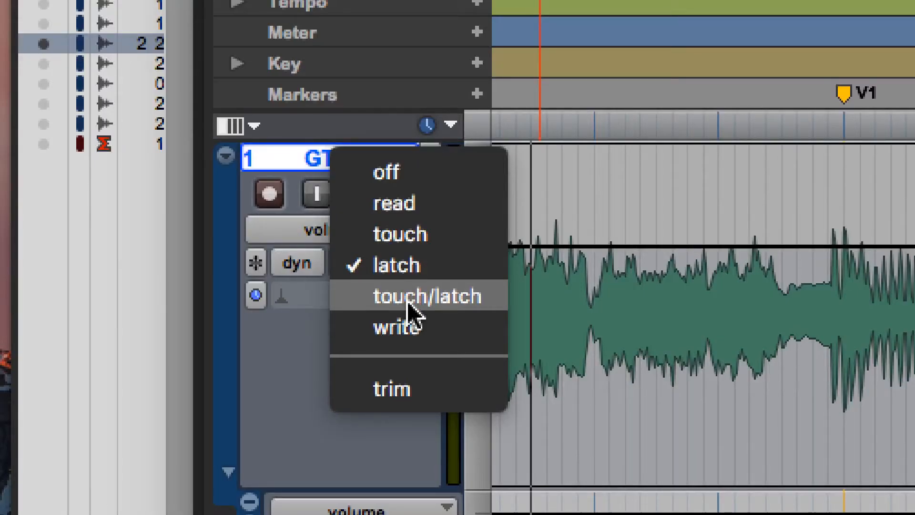
pyautogui.click(408, 303)
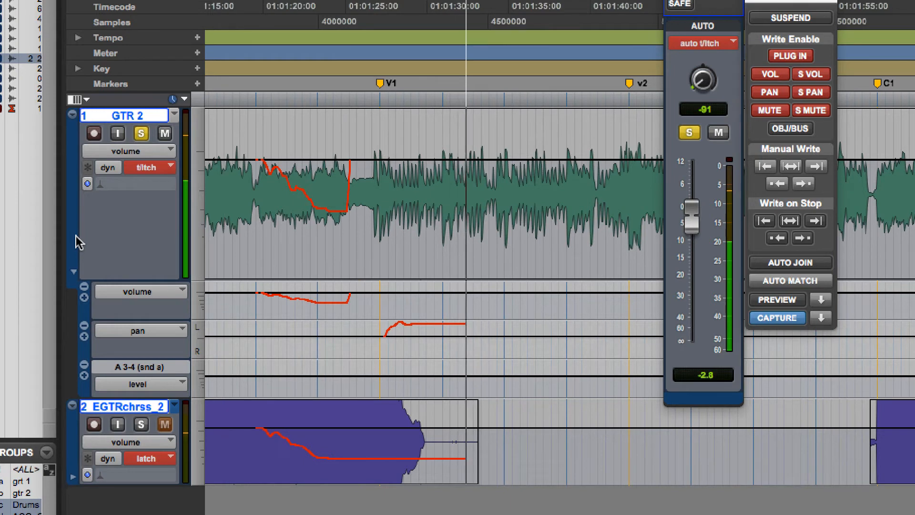
pyautogui.press('space')
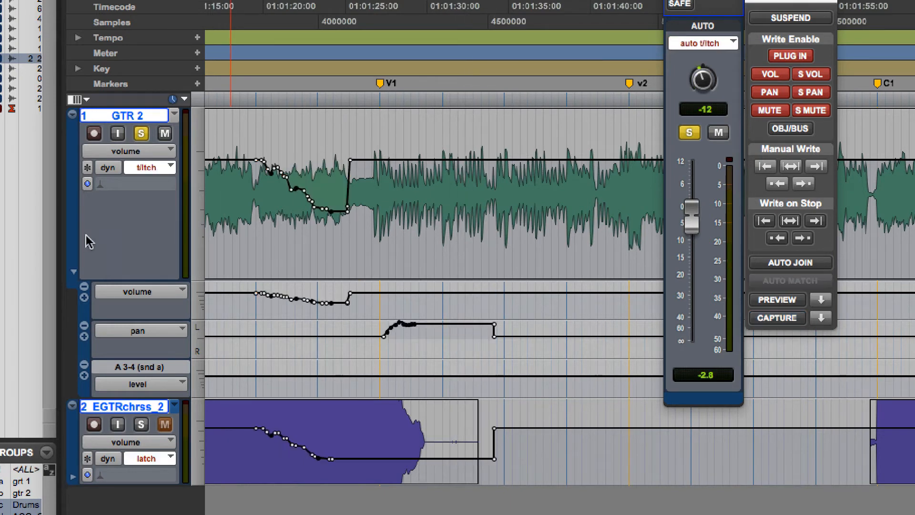
# - Clear the recorded automation across GTR 2 and EGTRchrss_2, and set GTR 2's automation mode to write
pyautogui.moveTo(520, 443); pyautogui.dragTo(227, 241)
pyautogui.moveTo(227, 241); pyautogui.dragTo(212, 238)
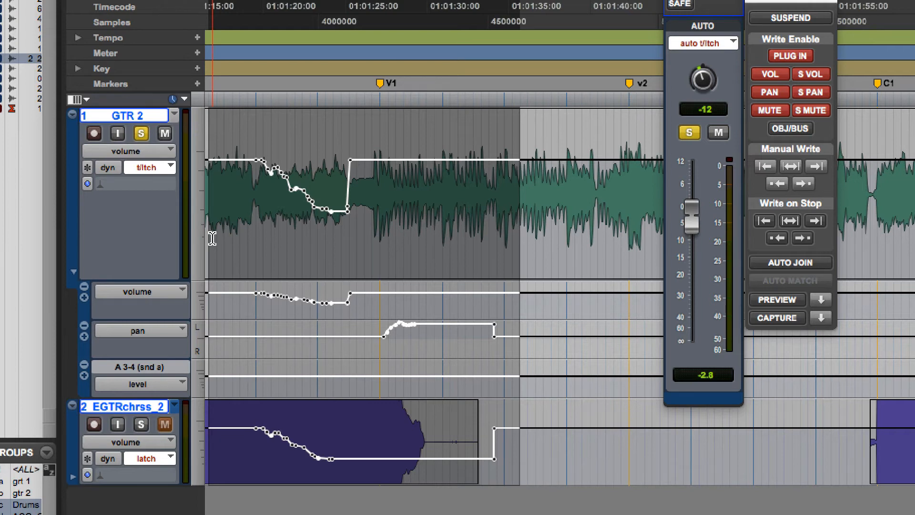
pyautogui.click(147, 167)
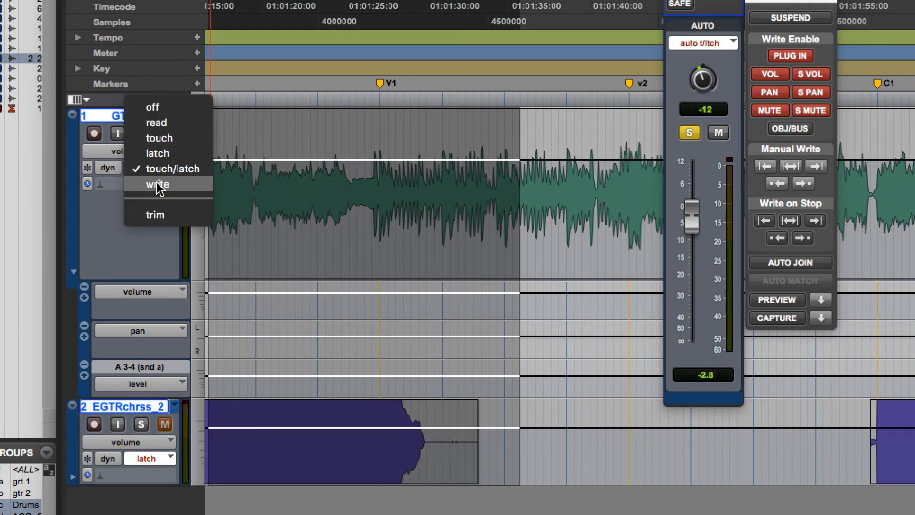
pyautogui.click(157, 185)
# - Record a write-mode automation pass on GTR 2 from before V1 without moving any controls
pyautogui.click(230, 187)
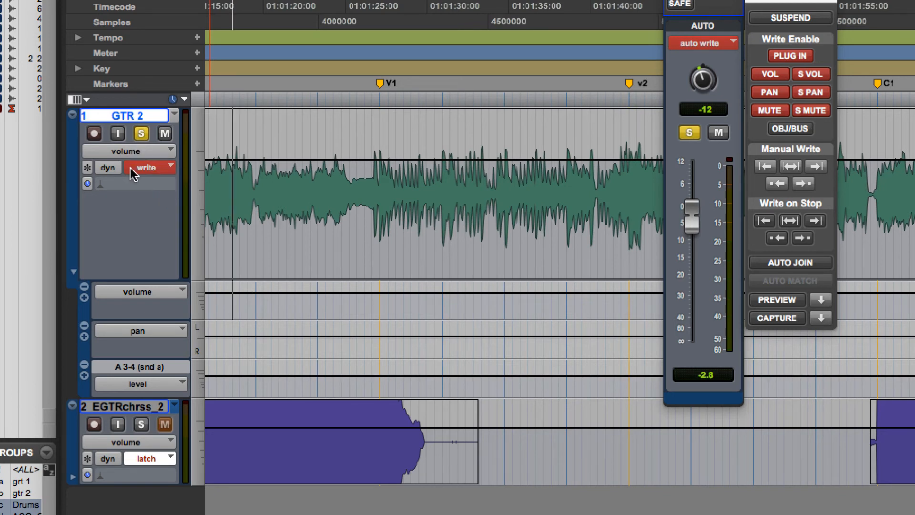
pyautogui.press('space')
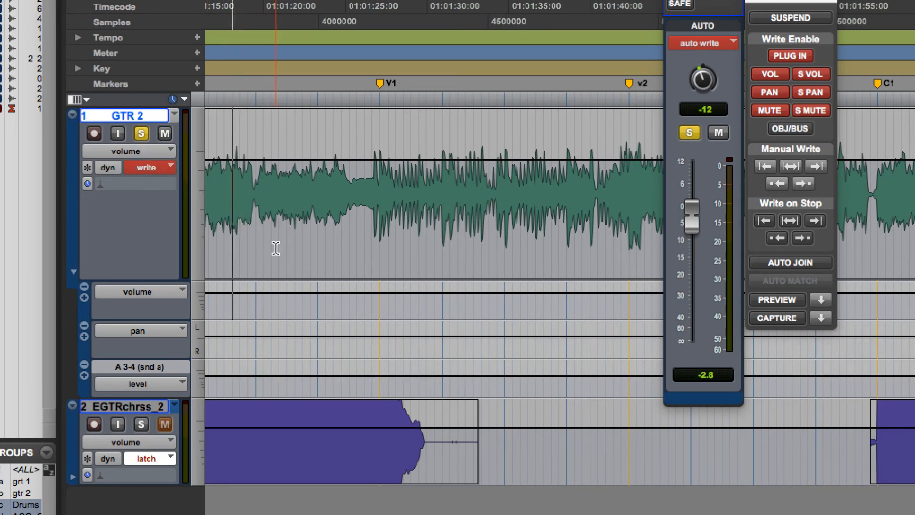
pyautogui.press('space')
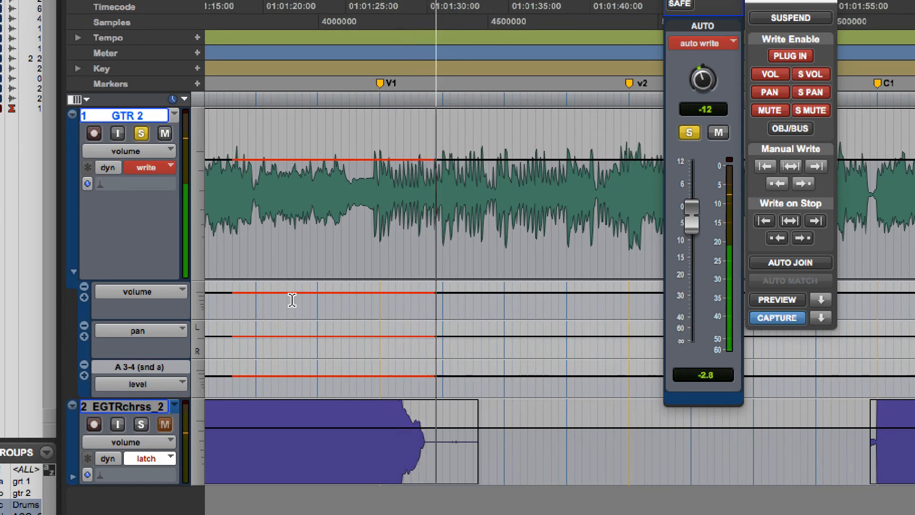
pyautogui.press('space')
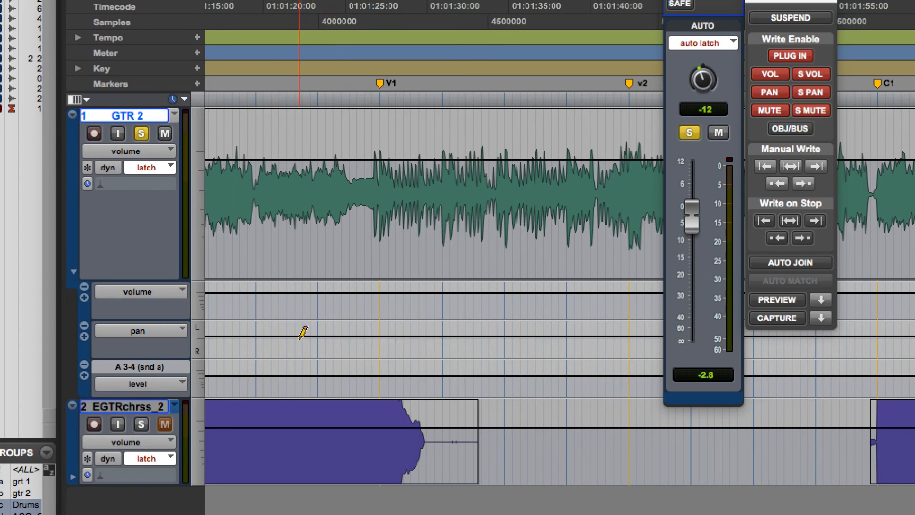
# - Draw a pan curve on GTR 2 around V1, and overwrite it with a write-mode pass raising the volume to about +3.8 dB
pyautogui.moveTo(300, 337); pyautogui.dragTo(470, 337)
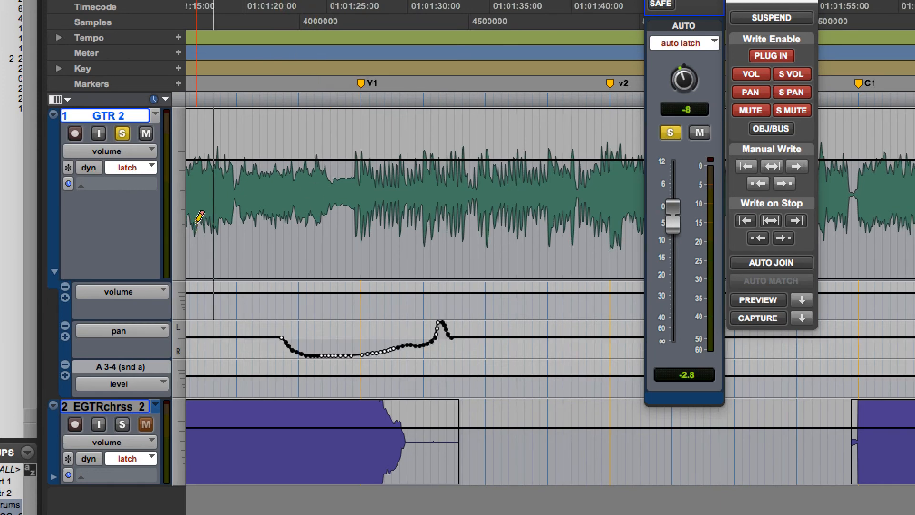
pyautogui.click(136, 168)
pyautogui.click(139, 200)
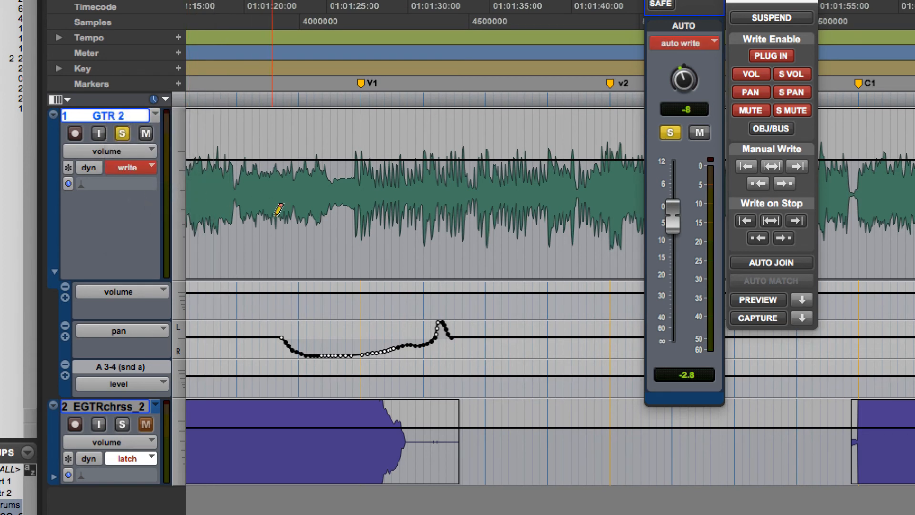
pyautogui.press('space')
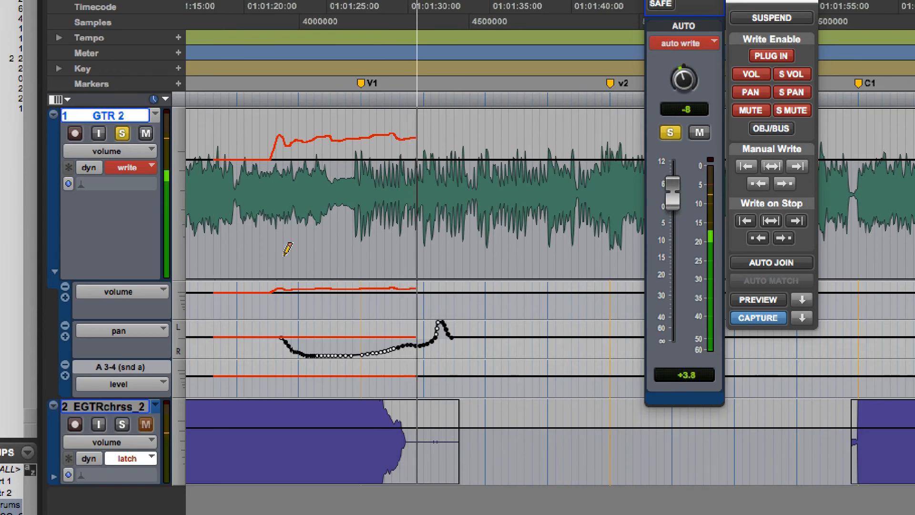
pyautogui.press('space')
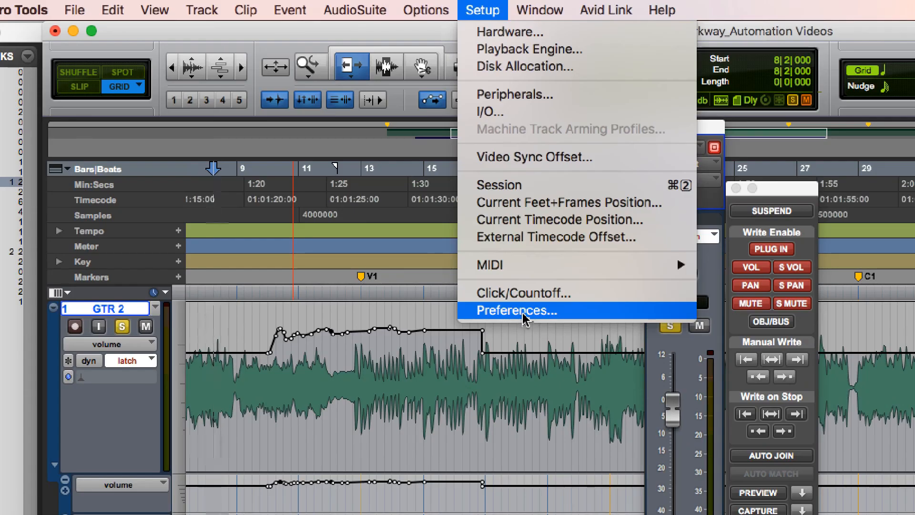
# - Open the Mixing preferences to examine the automation mode options for switching after a write pass
pyautogui.click(523, 313)
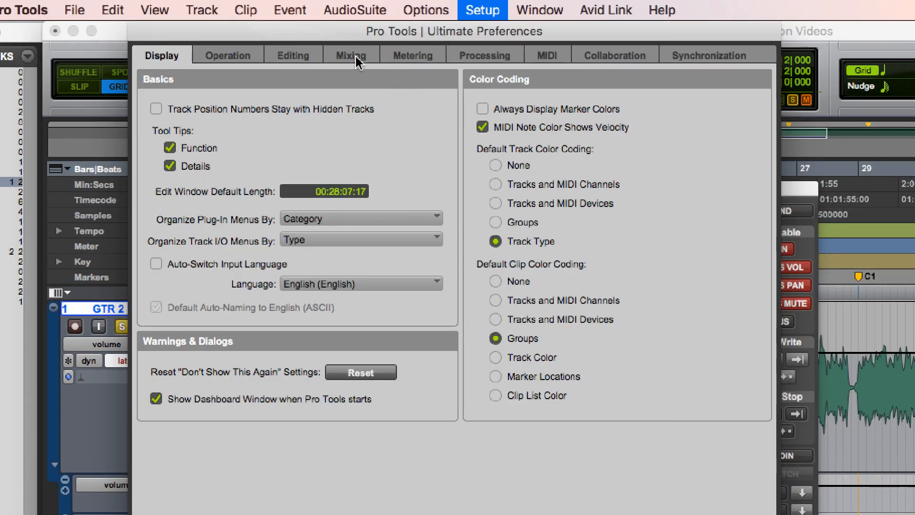
pyautogui.click(352, 57)
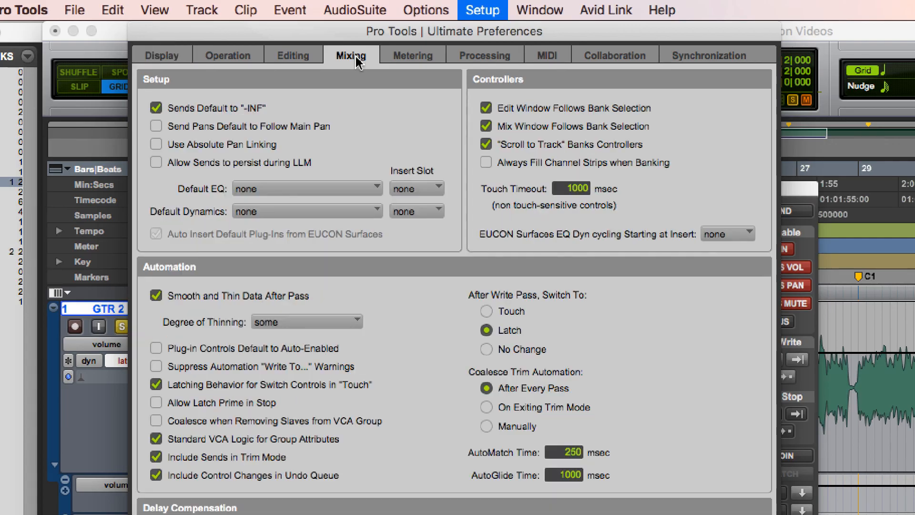